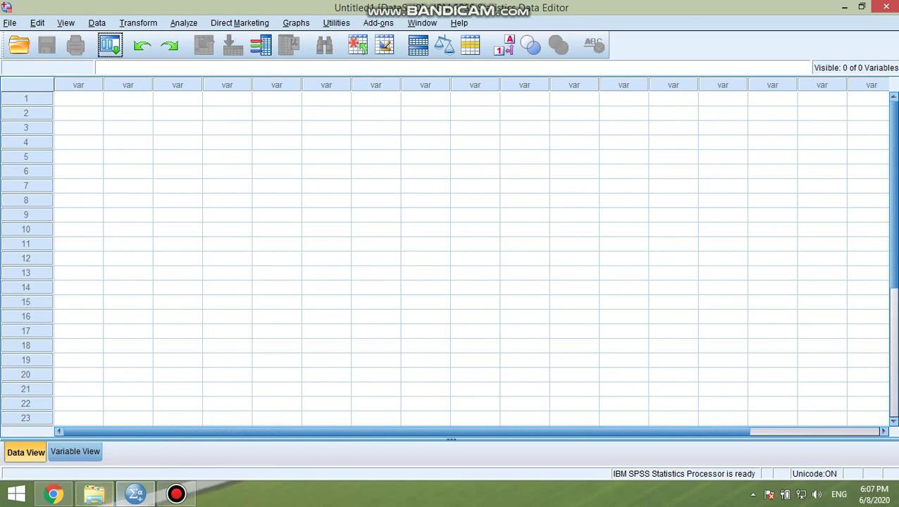
- Reload processmacro.org/download.html in Chrome, scroll to Download PROCESS v3.5, and view the Downloads folder
click(53, 494)
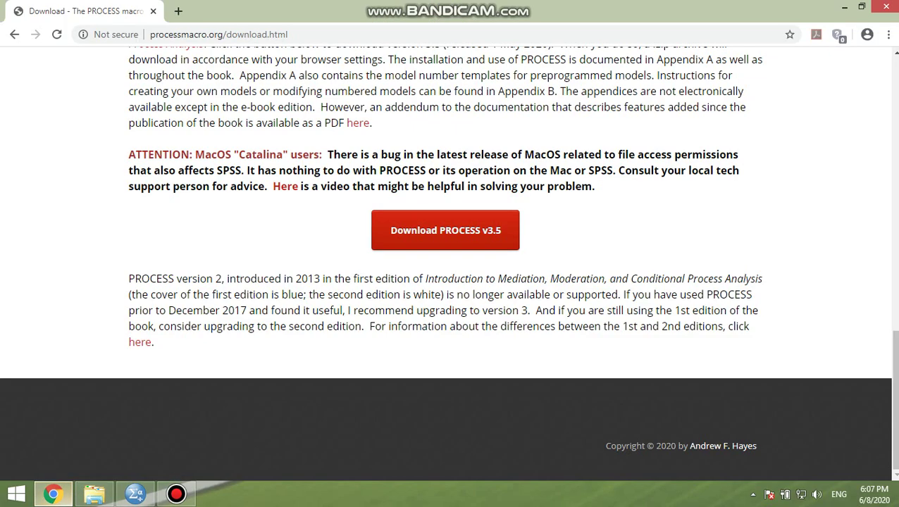
scroll(451, 282, up, 10)
scroll(451, 282, up, 5)
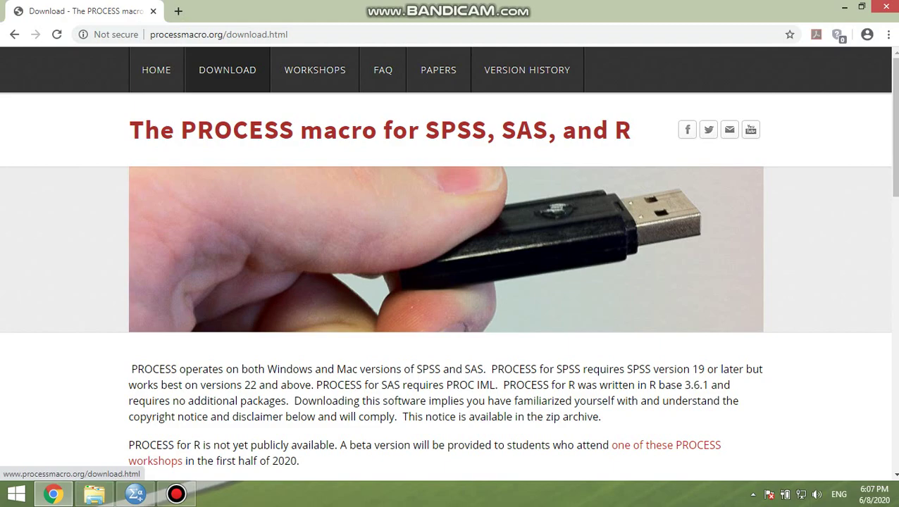
click(227, 70)
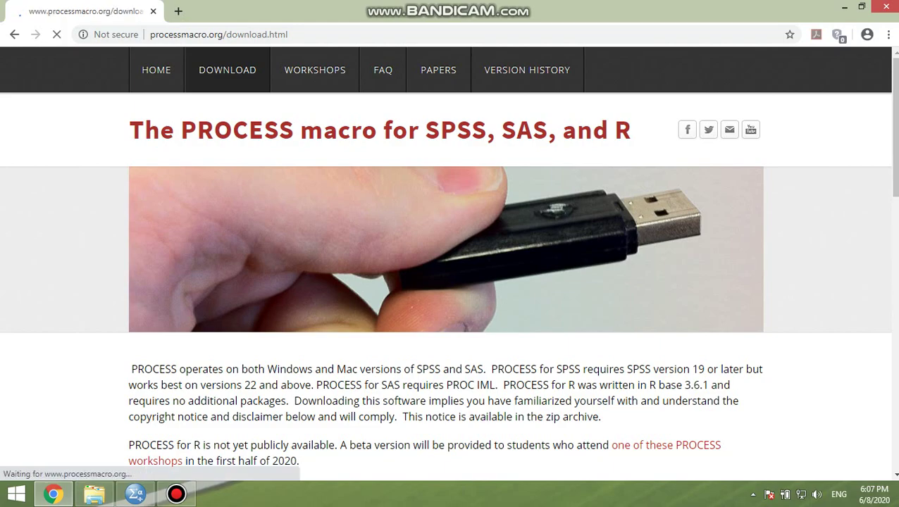
scroll(449, 264, down, 2)
scroll(450, 264, down, 10)
scroll(450, 264, down, 5)
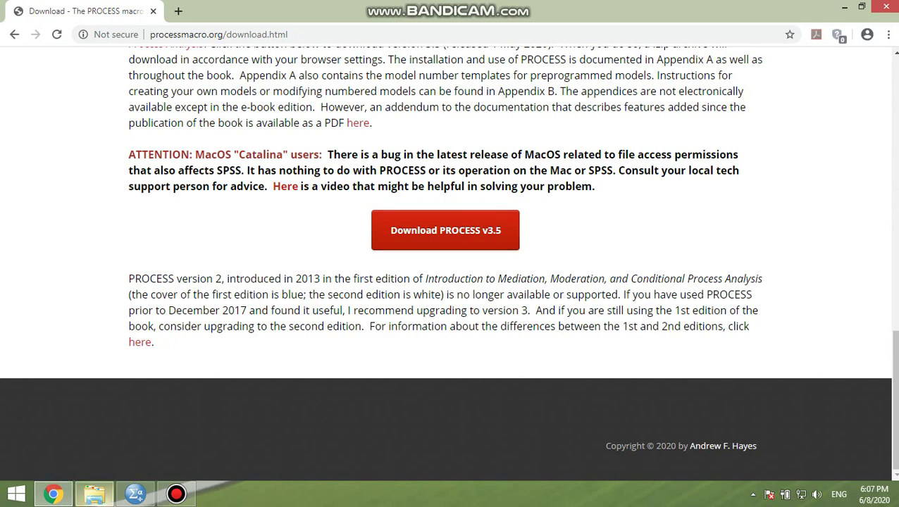
click(94, 494)
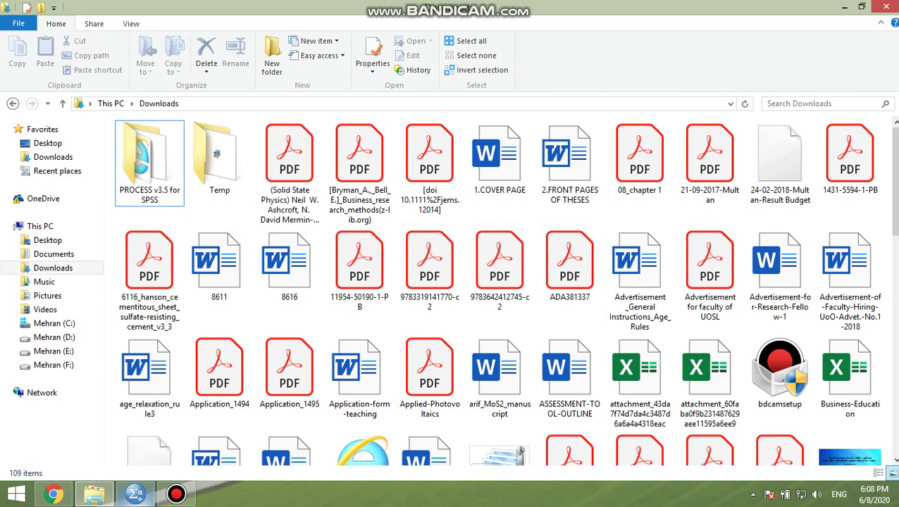
- Bring the empty SPSS Statistics Data Editor back to the front
click(136, 493)
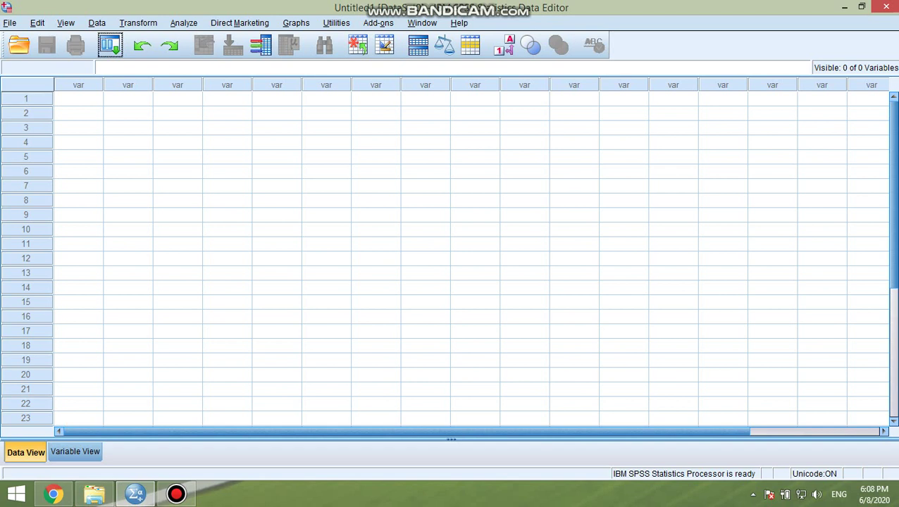
- Start Utilities > Custom Dialogs > Install Custom Dialog
key(alt+u)
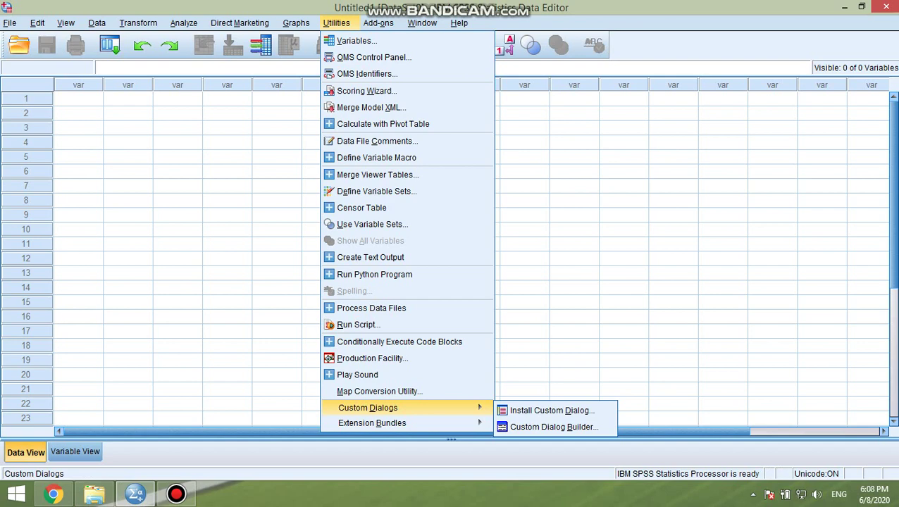
key(Right)
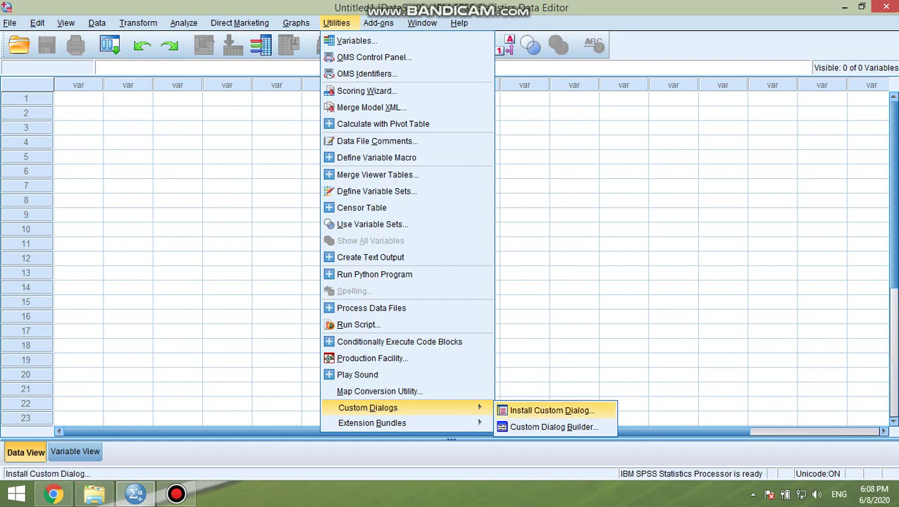
key(Return)
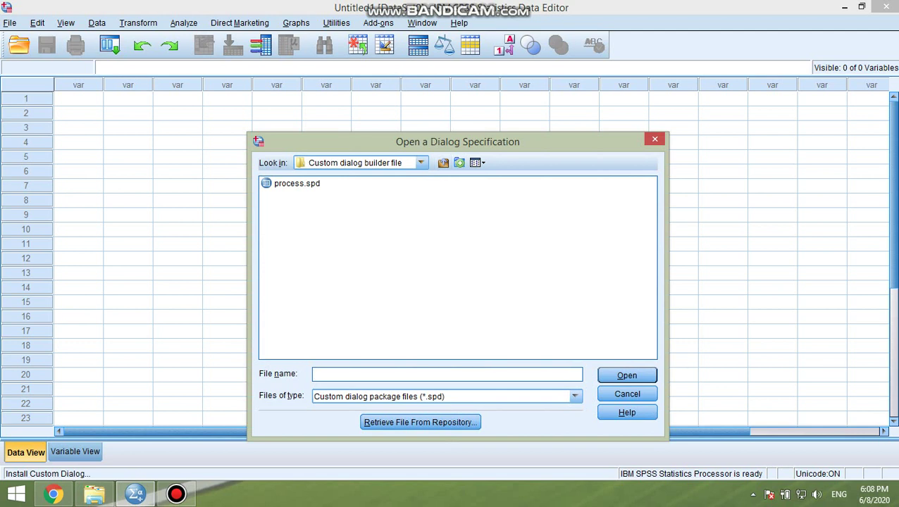
- Install process.spd from Downloads > PROCESS v3.5 for SPSS > Custom dialog builder file
key(alt+Down)
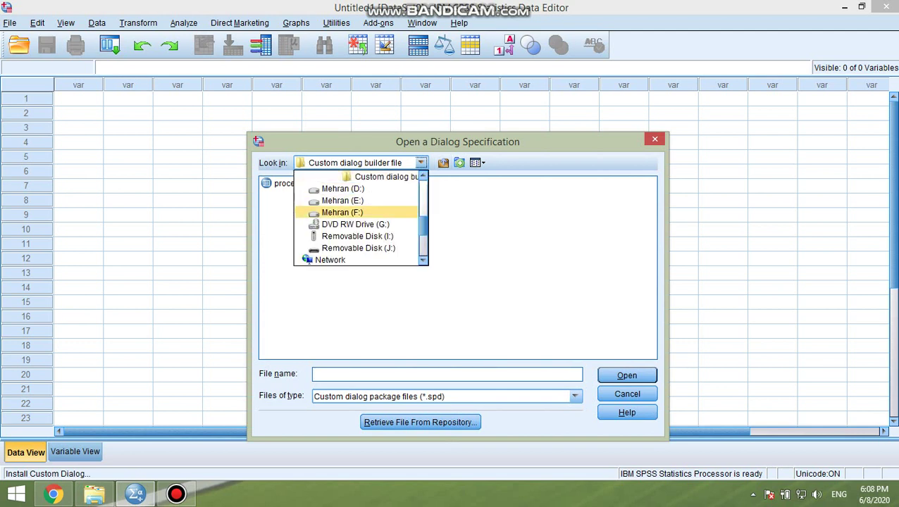
key(Up)
key(Down)
key(Down)
key(Down)
key(Down)
key(Down)
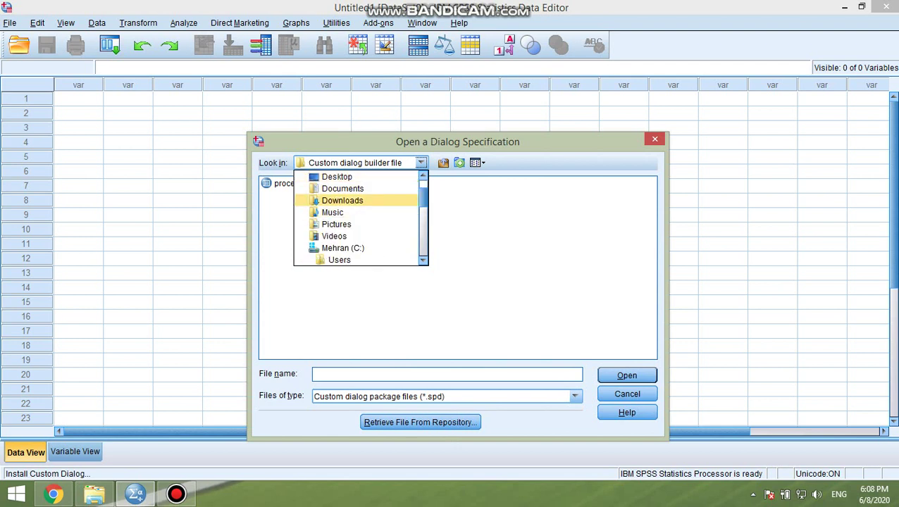
key(Return)
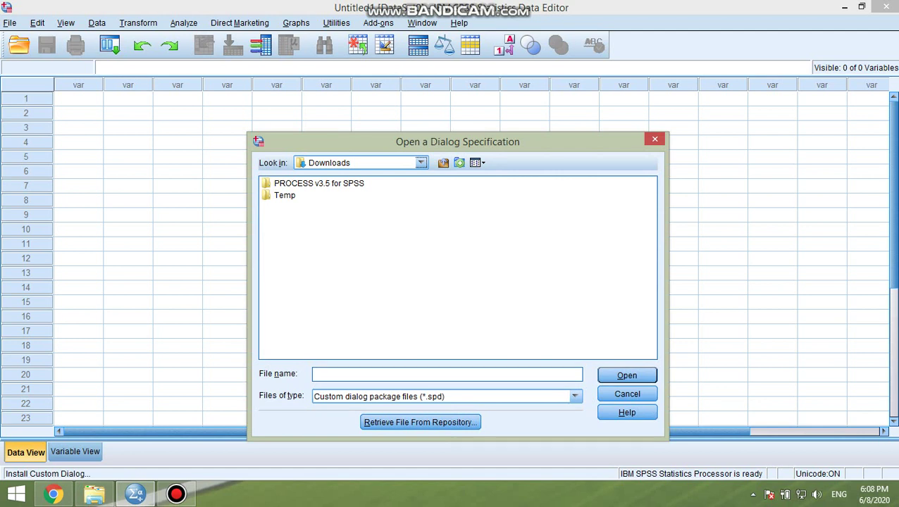
double_click(318, 183)
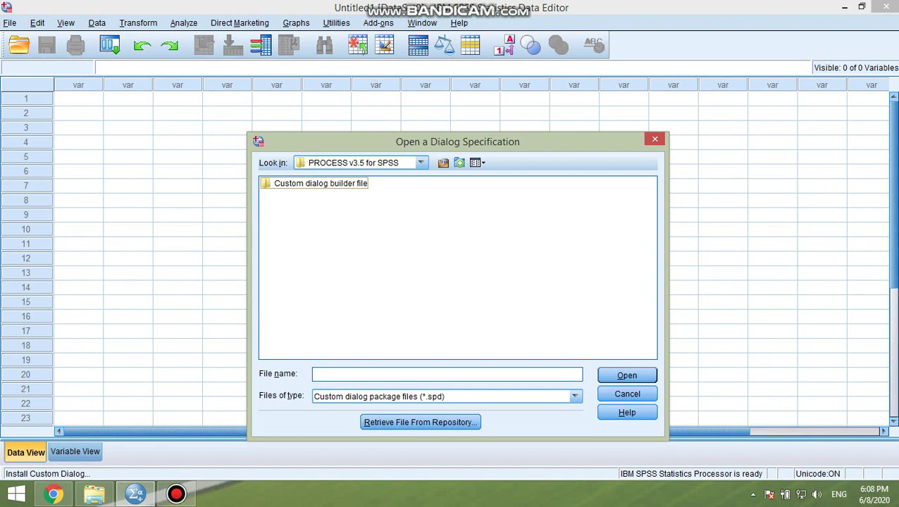
double_click(315, 183)
key(Return)
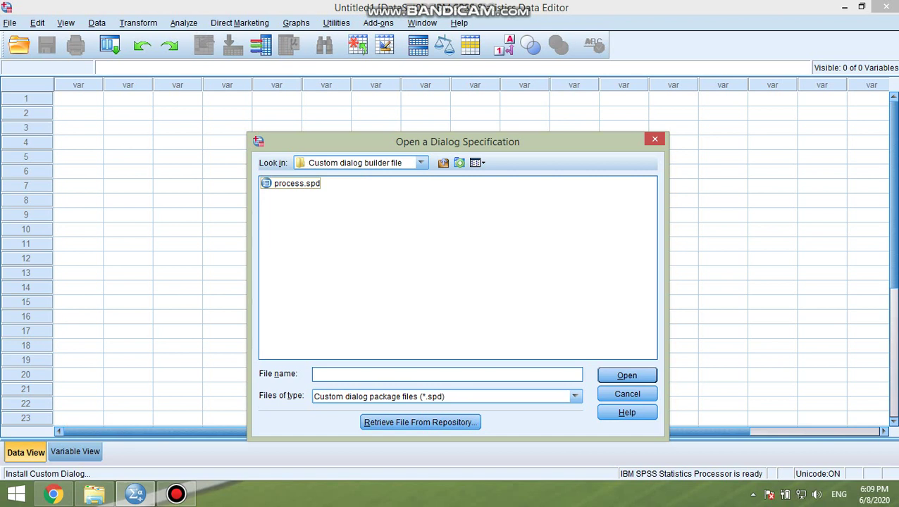
key(Down)
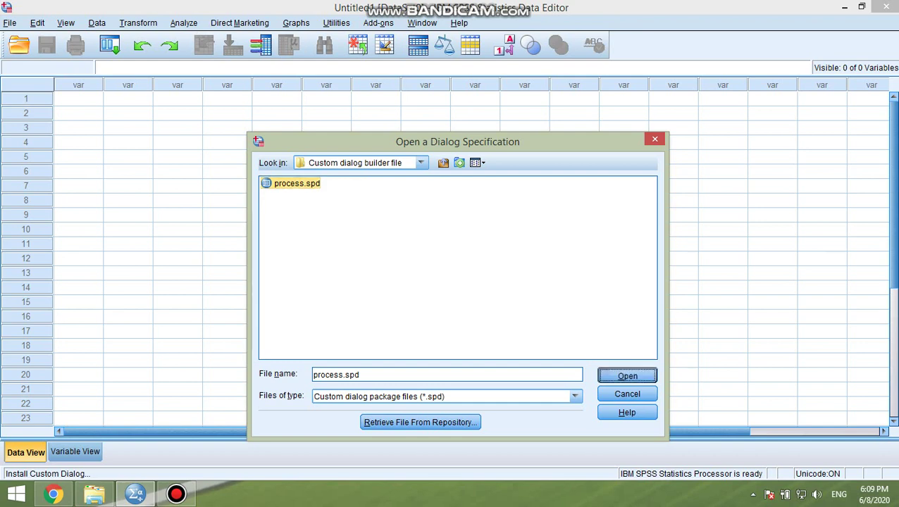
key(Return)
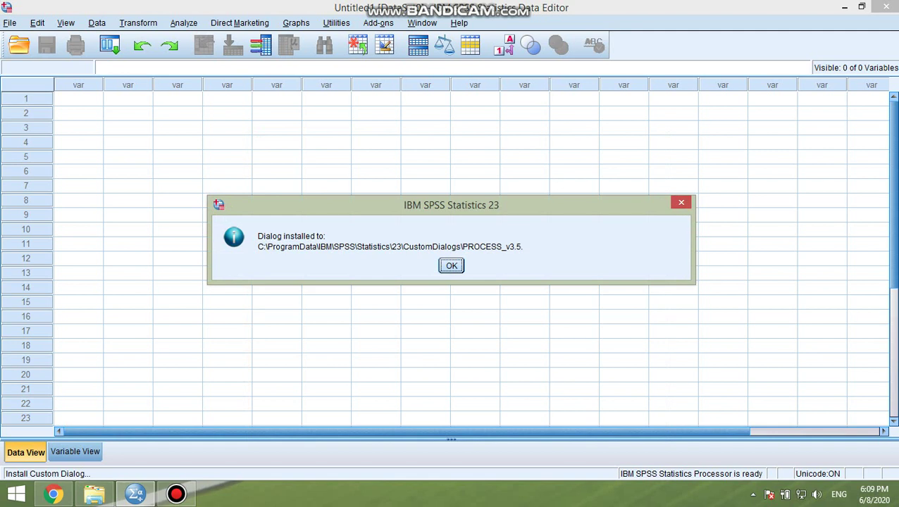
- Dismiss the install confirmation and launch PROCESS v3.5 by Andrew F. Hayes under Analyze > Regression
key(Return)
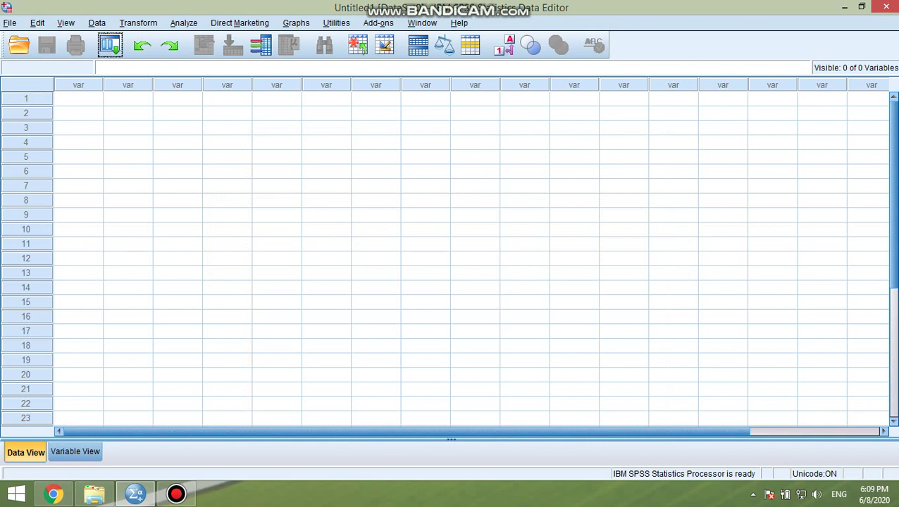
key(alt+a)
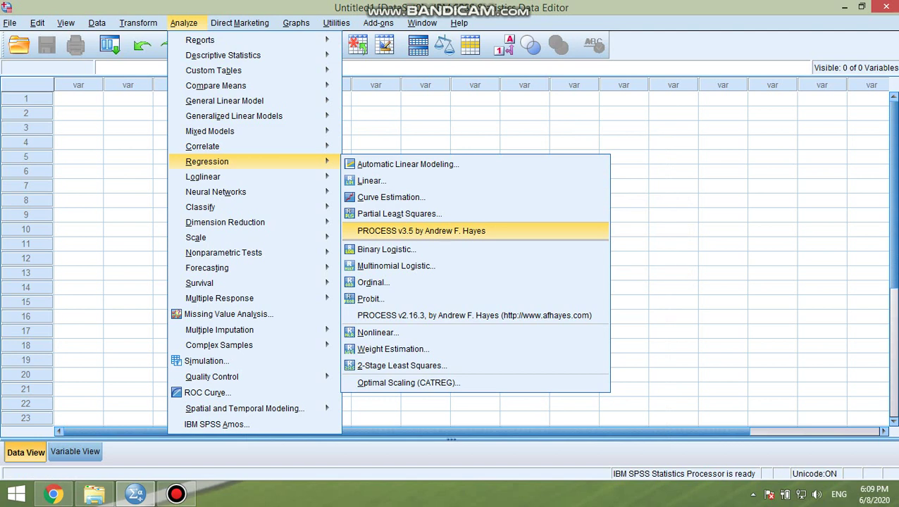
click(422, 230)
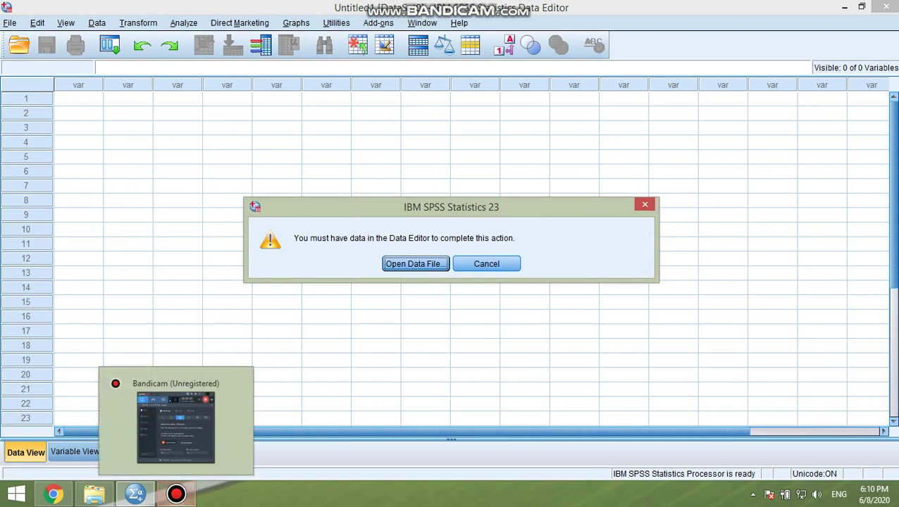
click(176, 423)
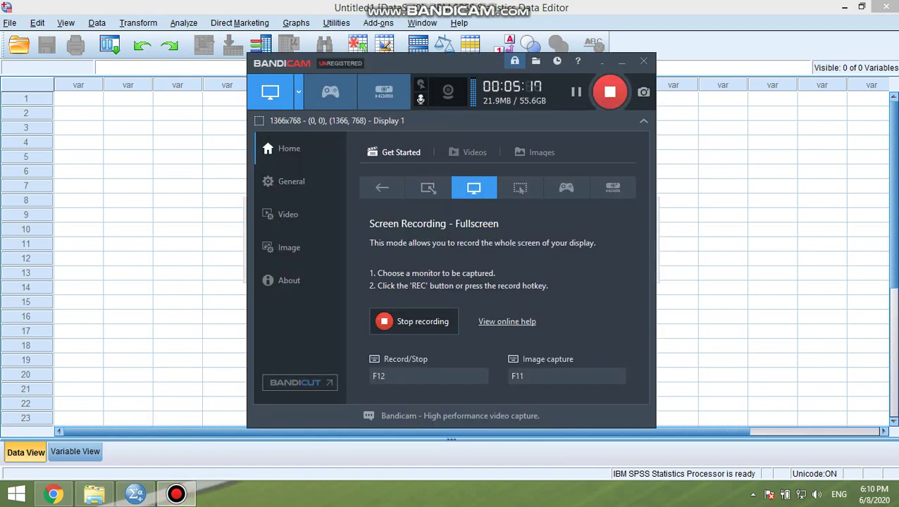